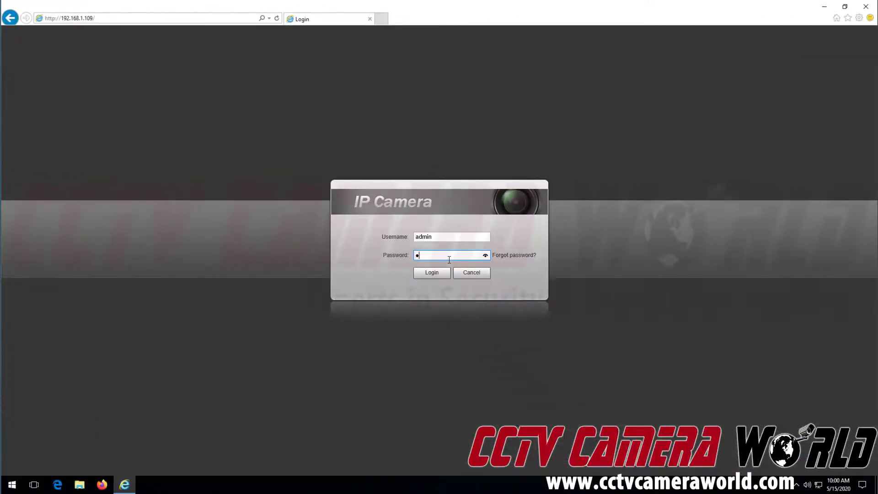
Log in to the camera web page as admin and expand Network under Setting.
{"action": "type", "text": "admin123"}
{"action": "key", "text": "Return"}
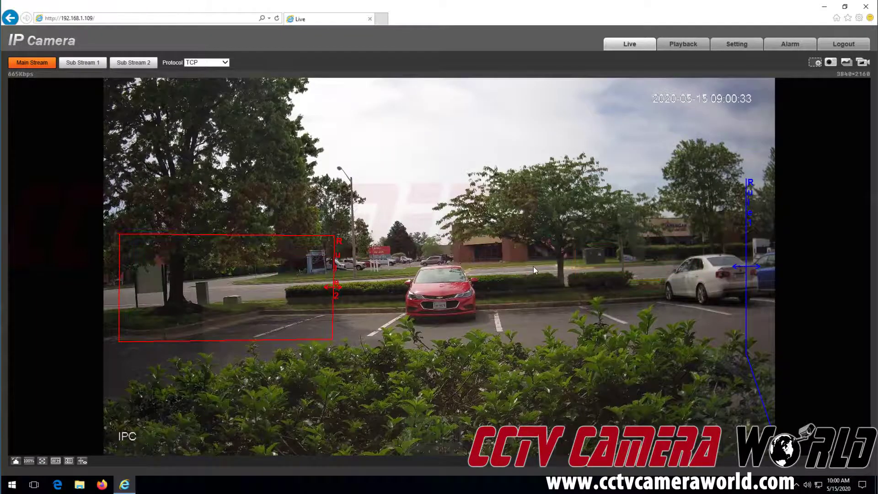
{"action": "left_click", "coordinate": [741, 46]}
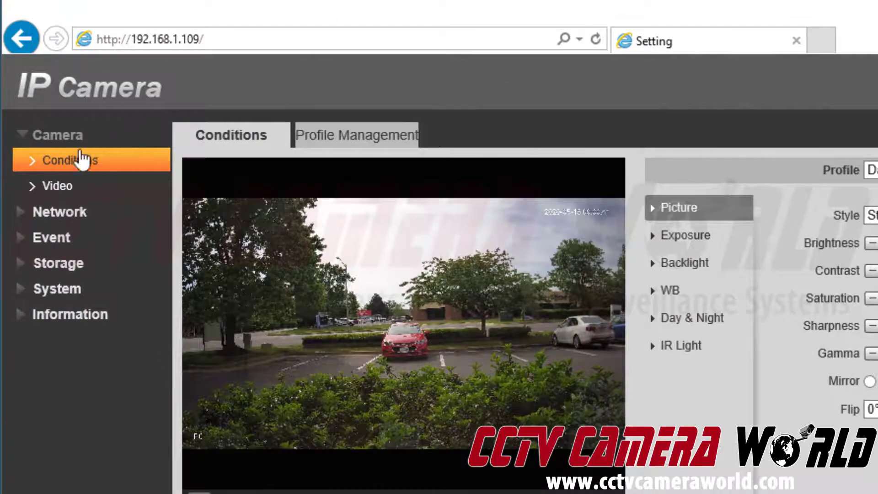
{"action": "left_click", "coordinate": [65, 216]}
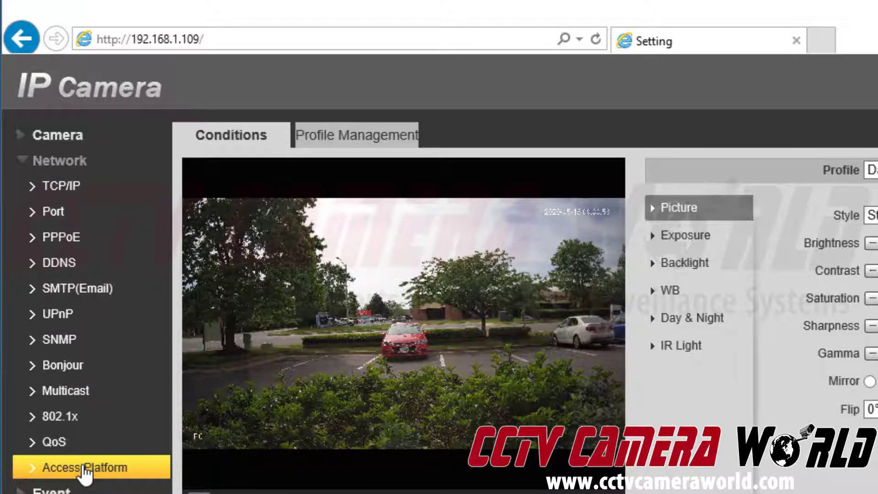
Enable P2P on the Access Platform page and save the setting.
{"action": "left_click", "coordinate": [84, 466]}
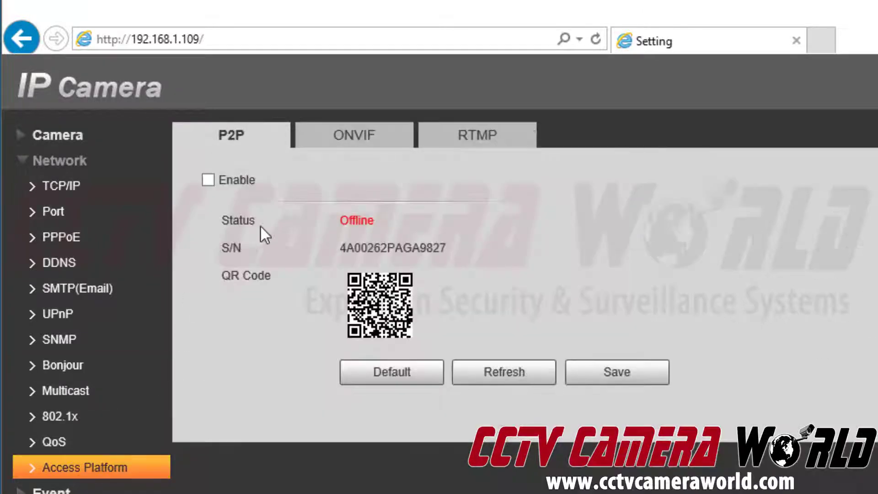
{"action": "left_click_drag", "start_coordinate": [219, 140], "coordinate": [252, 171]}
{"action": "left_click", "coordinate": [251, 173]}
{"action": "left_click", "coordinate": [208, 180]}
{"action": "left_click", "coordinate": [635, 374]}
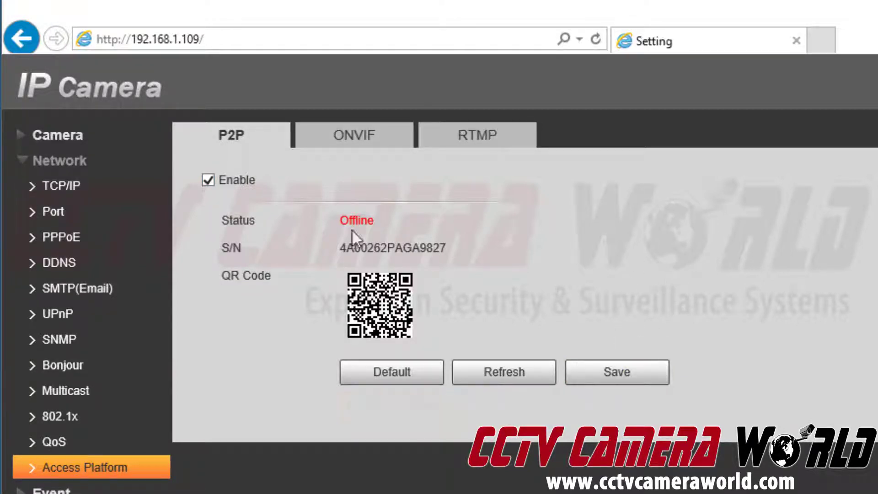
Refresh and reload Access Platform to confirm the P2P status shows Online.
{"action": "left_click", "coordinate": [494, 382]}
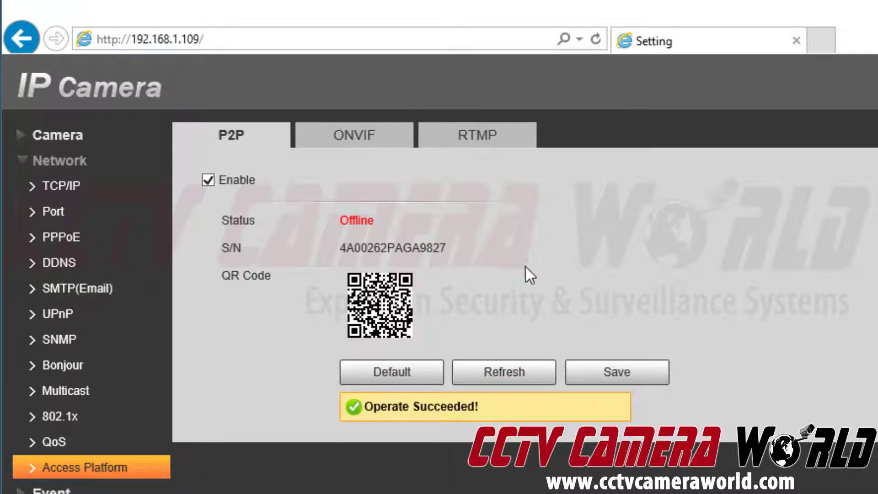
{"action": "left_click_drag", "start_coordinate": [324, 219], "coordinate": [405, 220]}
{"action": "left_click", "coordinate": [402, 219]}
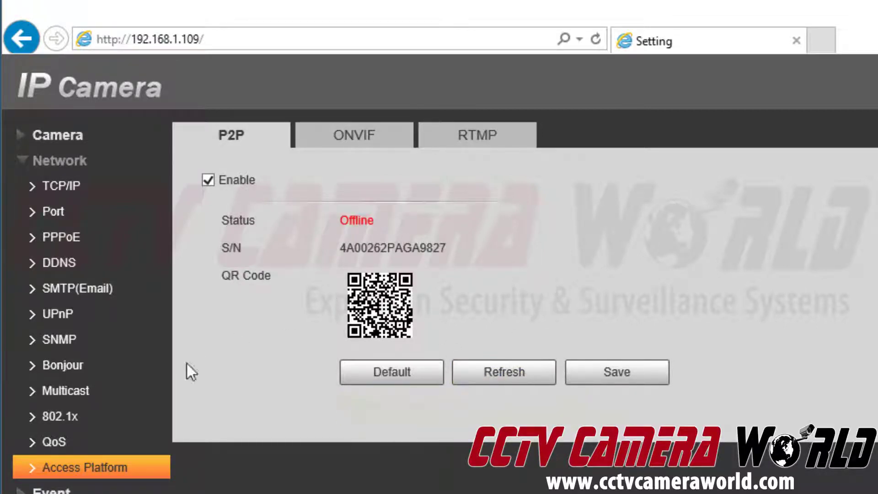
{"action": "left_click", "coordinate": [91, 441]}
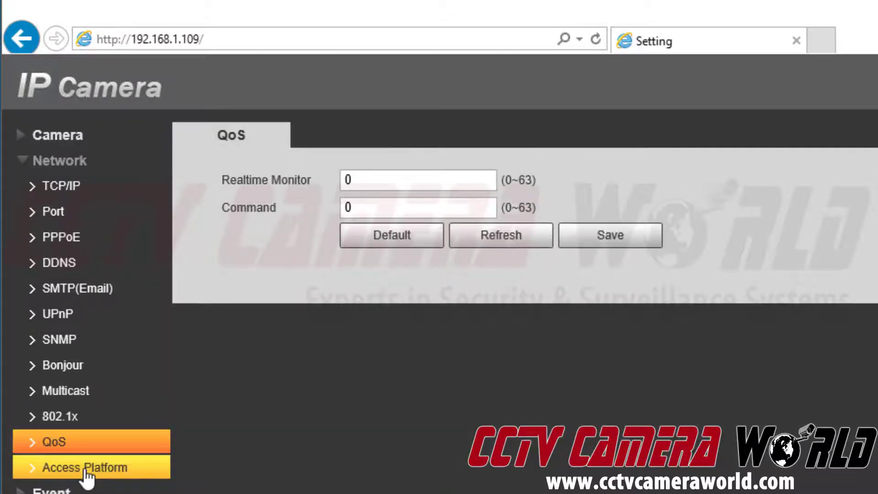
{"action": "left_click", "coordinate": [89, 467]}
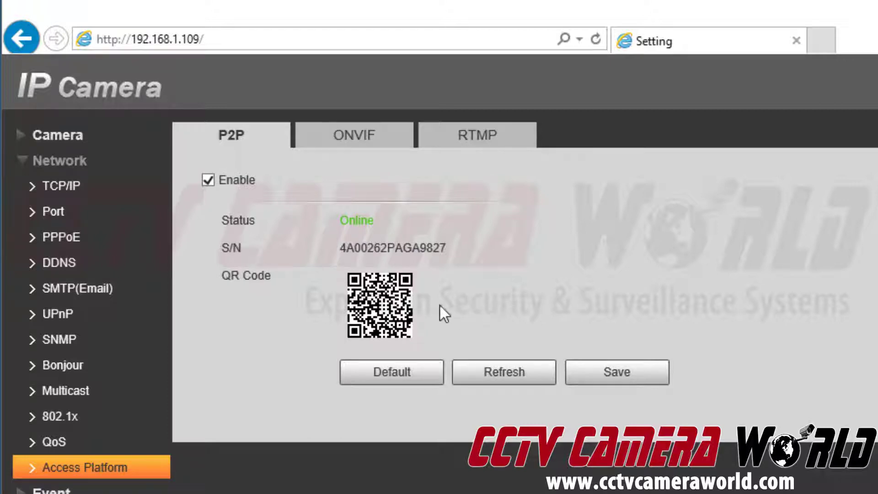
Select the S/N value on the P2P page and copy it.
{"action": "double_click", "coordinate": [374, 249]}
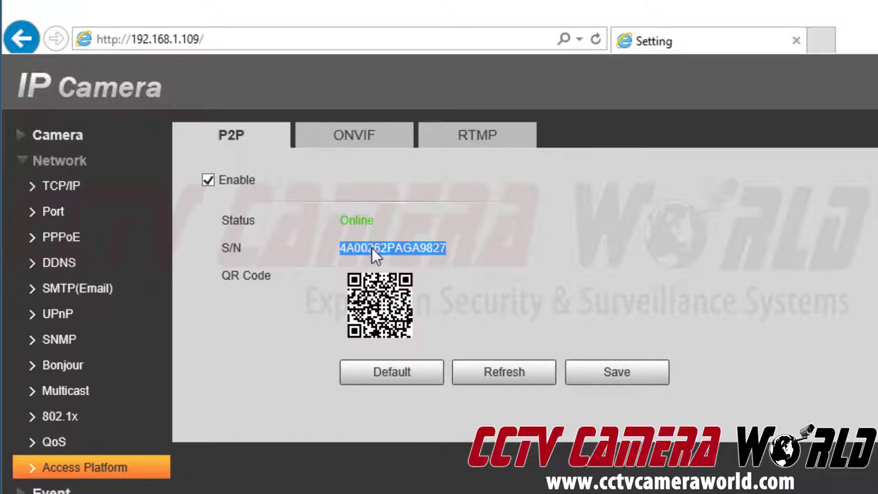
{"action": "left_click", "coordinate": [559, 256]}
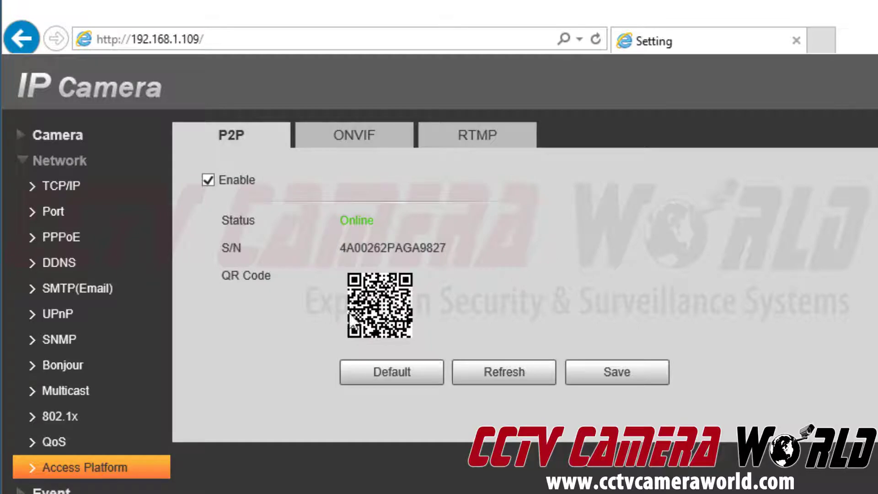
{"action": "double_click", "coordinate": [378, 247]}
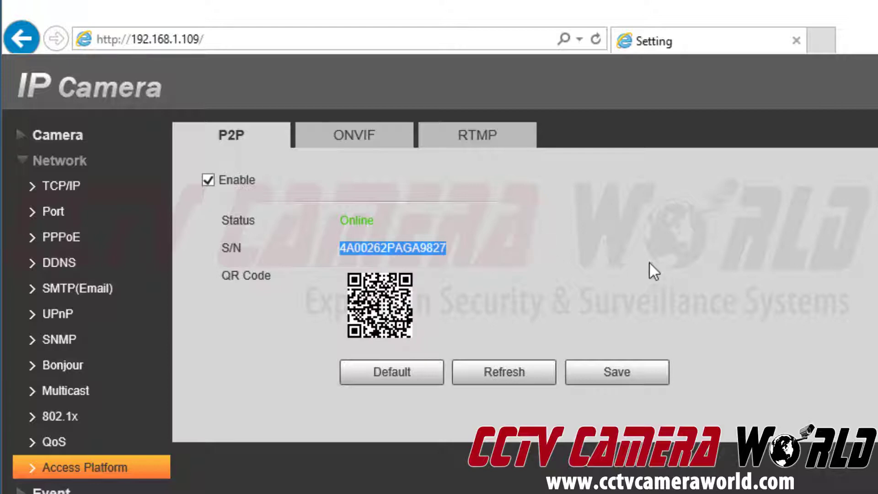
{"action": "right_click", "coordinate": [405, 248]}
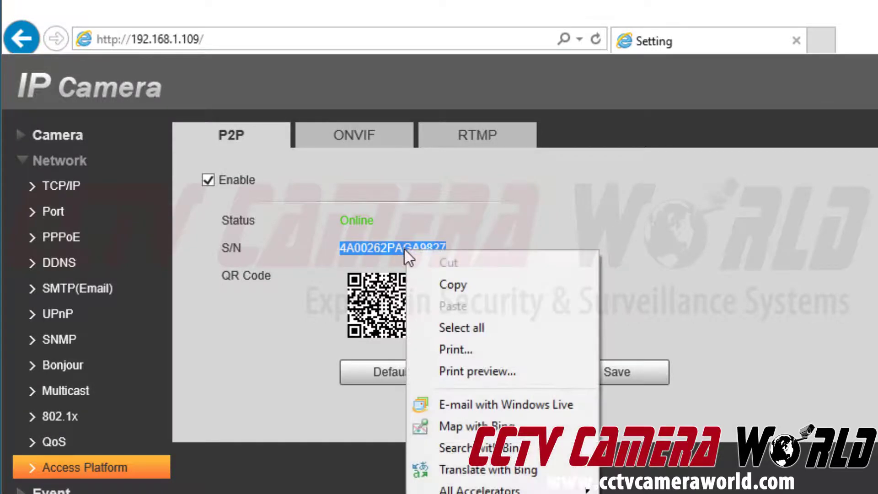
{"action": "left_click", "coordinate": [432, 286]}
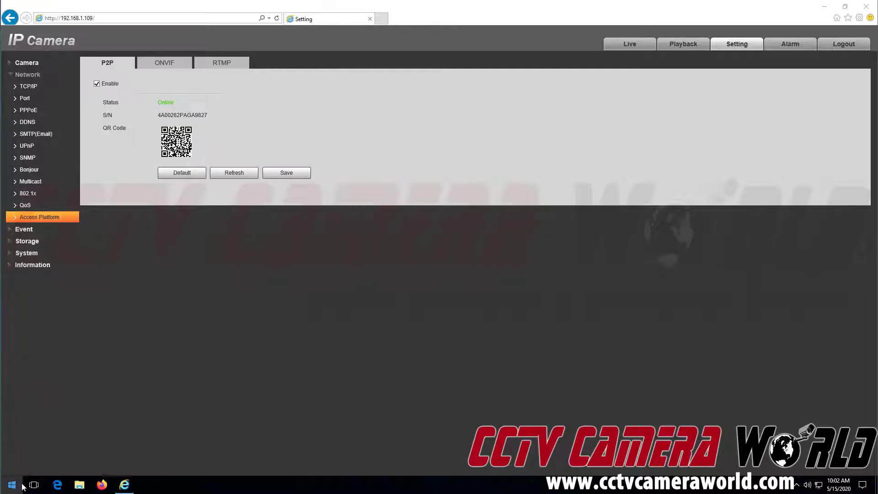
Launch Notepad and paste the camera serial number into a new note.
{"action": "left_click", "coordinate": [21, 485]}
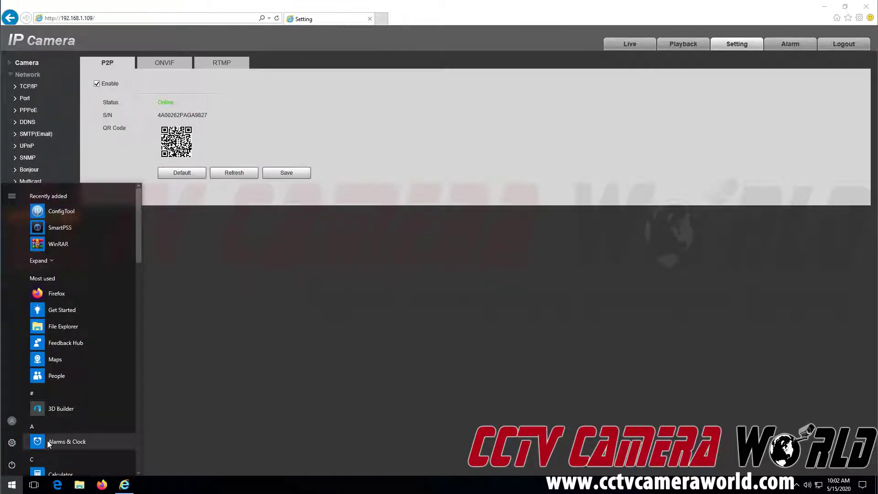
{"action": "type", "text": "no"}
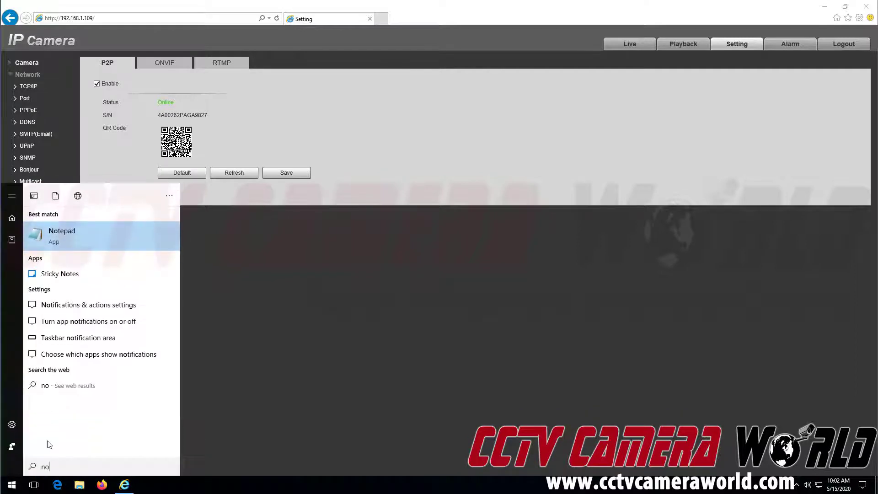
{"action": "type", "text": "tepad"}
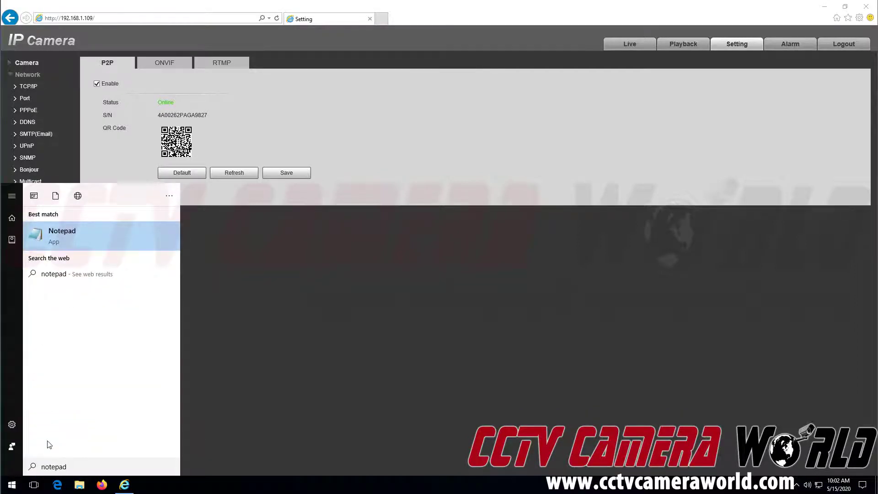
{"action": "left_click", "coordinate": [145, 239]}
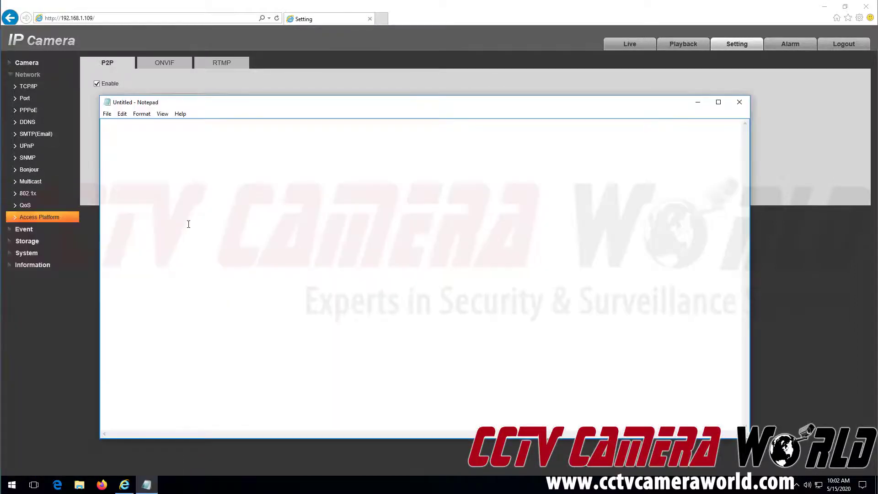
{"action": "right_click", "coordinate": [213, 205]}
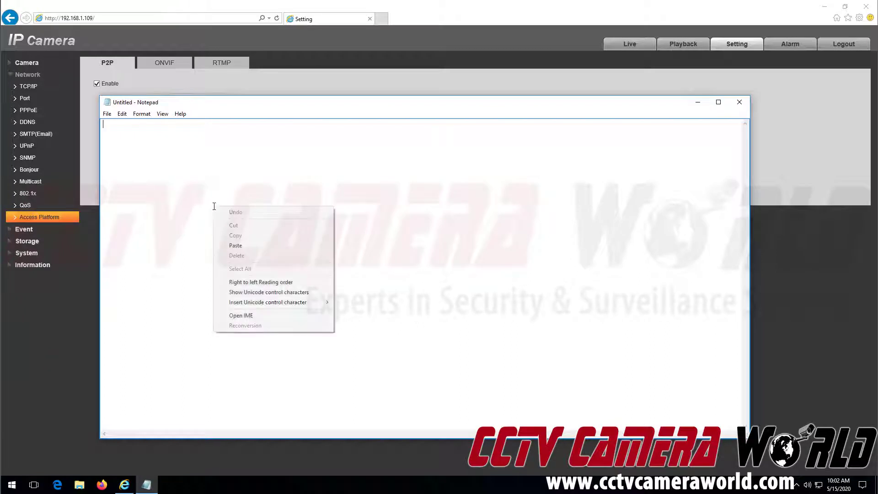
{"action": "left_click", "coordinate": [245, 245]}
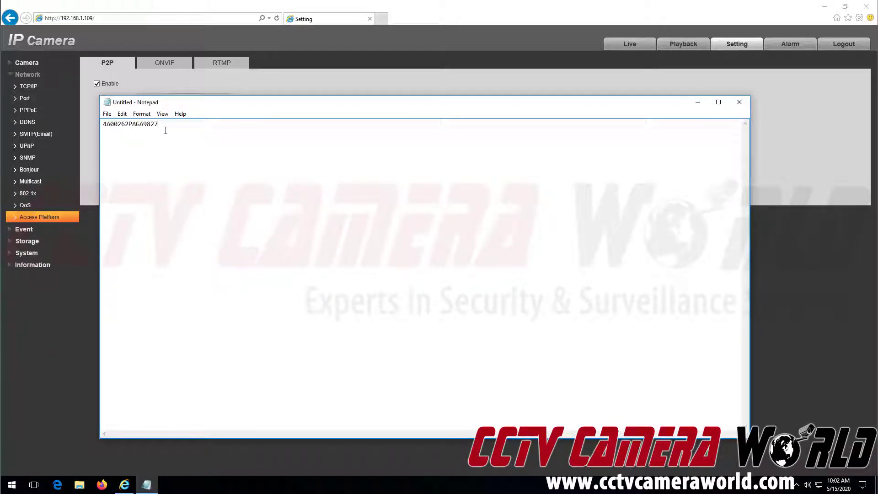
{"action": "left_click_drag", "start_coordinate": [158, 126], "coordinate": [102, 127]}
{"action": "left_click", "coordinate": [131, 128]}
Close the camera web page, copy the serial from Notepad, and launch SmartPSS.
{"action": "left_click", "coordinate": [294, 23]}
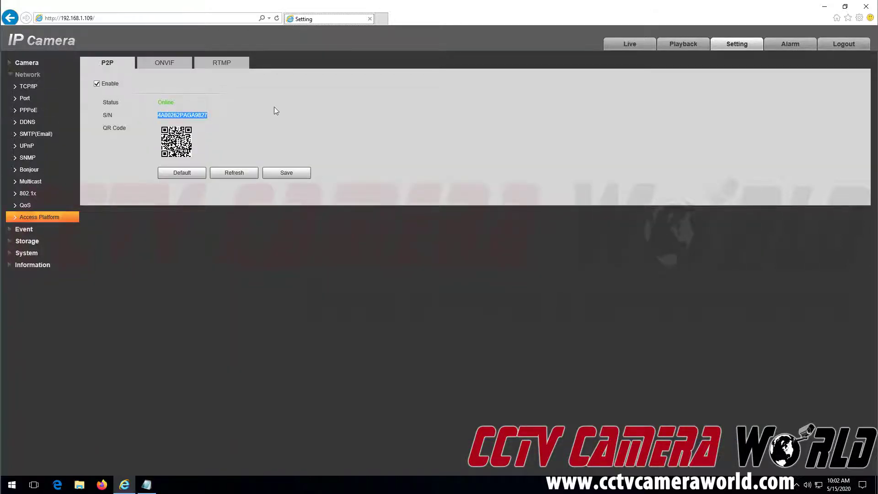
{"action": "left_click", "coordinate": [873, 9]}
{"action": "key", "text": "ctrl+a"}
{"action": "left_click_drag", "start_coordinate": [314, 107], "coordinate": [332, 100]}
{"action": "left_click", "coordinate": [194, 178]}
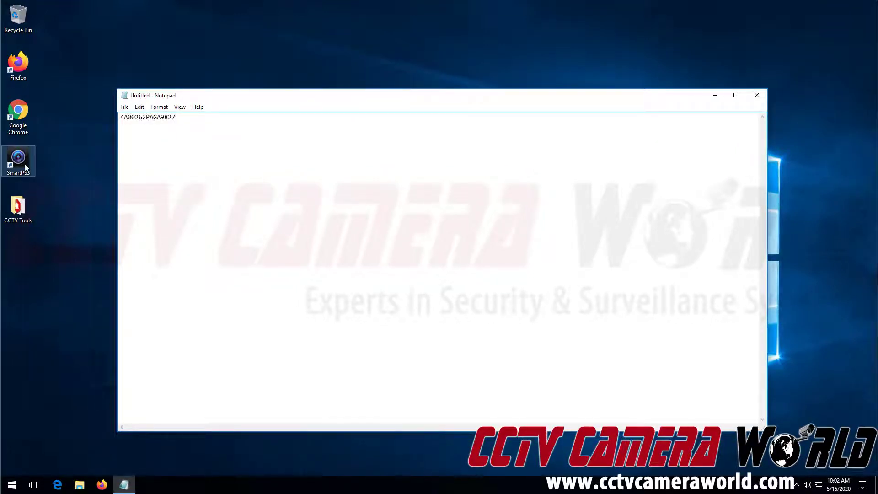
{"action": "key", "text": "ctrl+a"}
{"action": "right_click", "coordinate": [139, 122]}
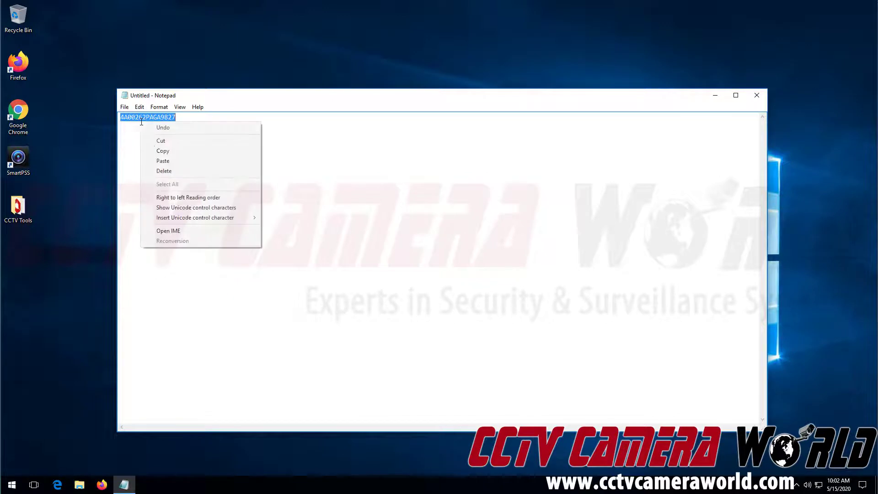
{"action": "left_click", "coordinate": [163, 151]}
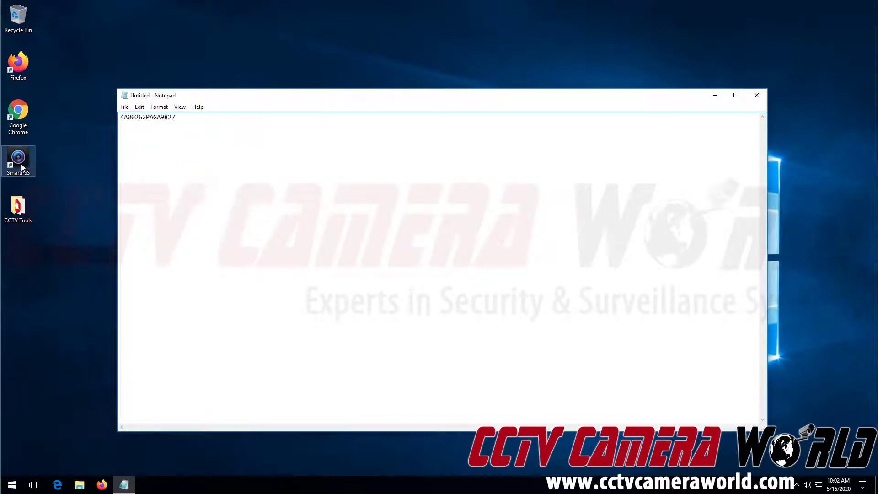
{"action": "double_click", "coordinate": [21, 164]}
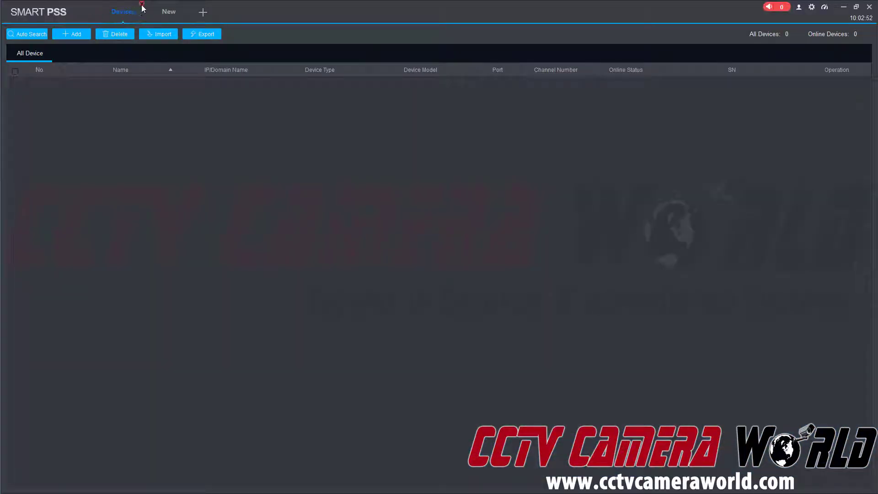
Show the SmartPSS Devices page with 0 devices listed.
{"action": "left_click", "coordinate": [142, 4]}
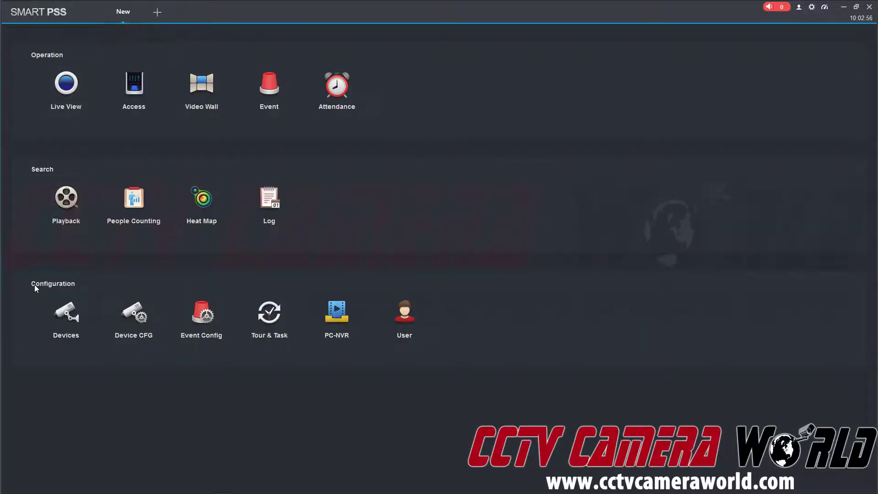
{"action": "left_click", "coordinate": [68, 320]}
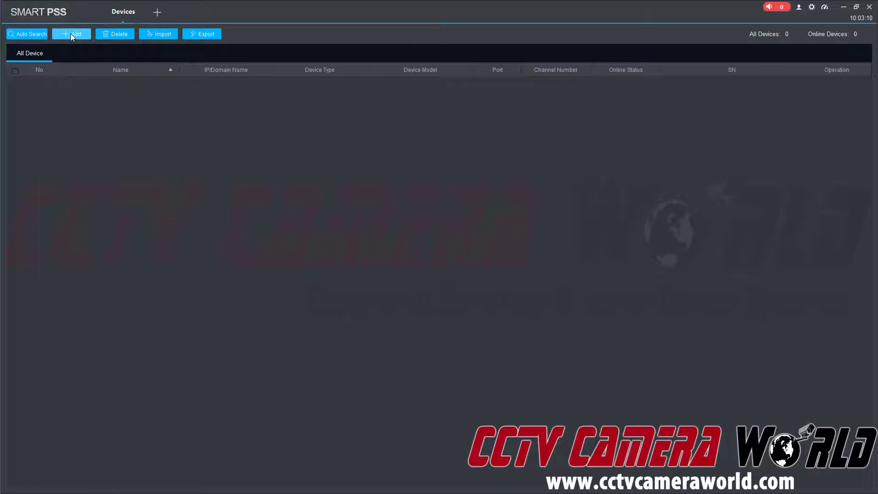
Start a manual add by SN (P2P), naming it '4K Camera' and pasting the serial.
{"action": "left_click", "coordinate": [71, 34]}
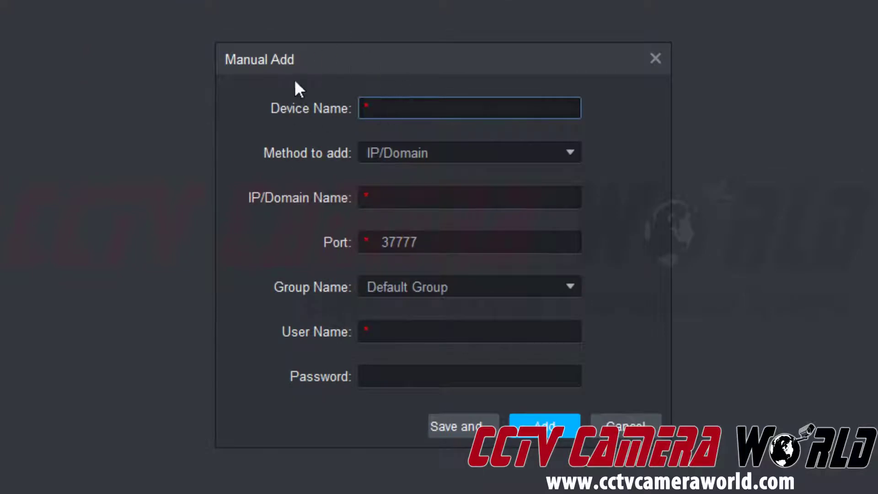
{"action": "left_click", "coordinate": [385, 154]}
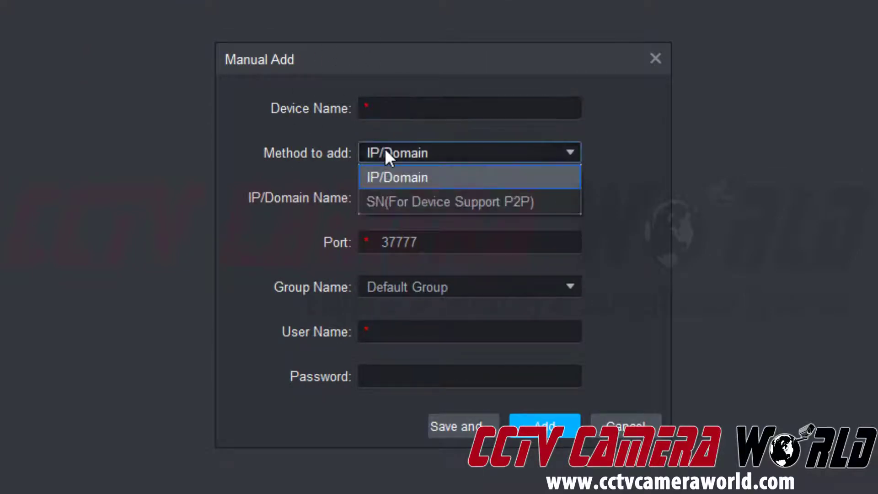
{"action": "left_click", "coordinate": [397, 203]}
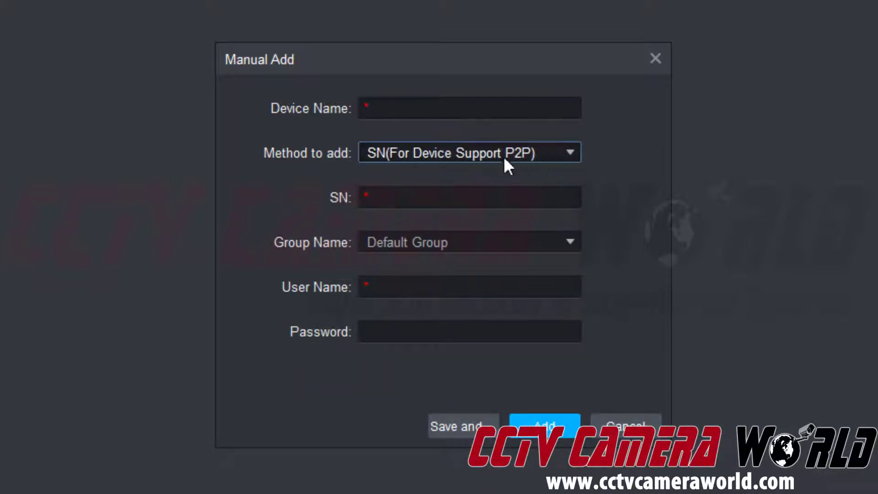
{"action": "left_click", "coordinate": [448, 110]}
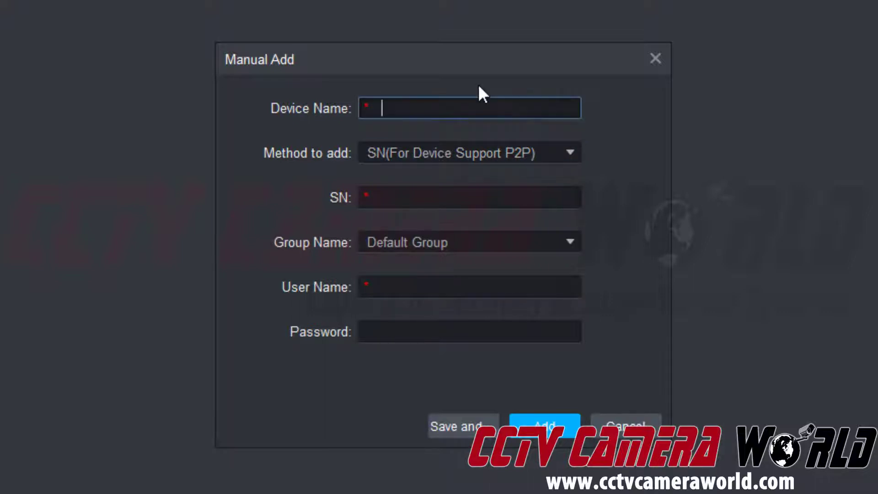
{"action": "type", "text": "4K Camera"}
{"action": "key", "text": "Tab"}
{"action": "key", "text": "Tab"}
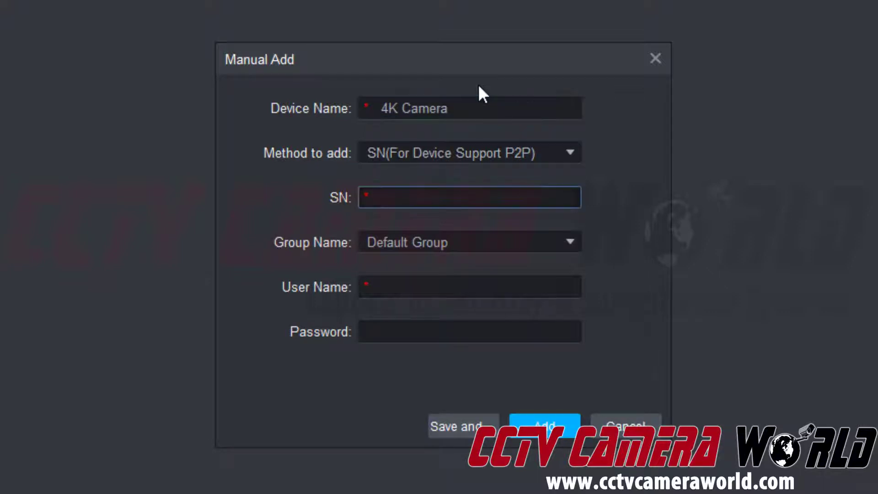
{"action": "right_click", "coordinate": [426, 197]}
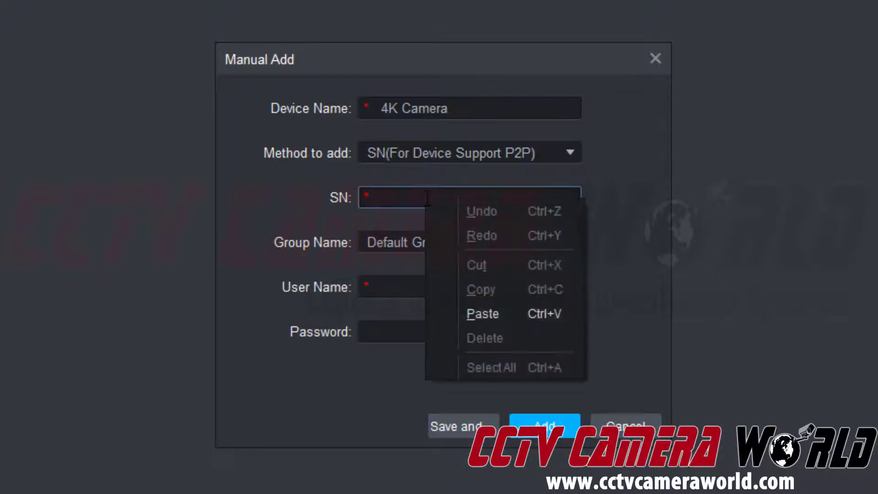
{"action": "left_click", "coordinate": [477, 314]}
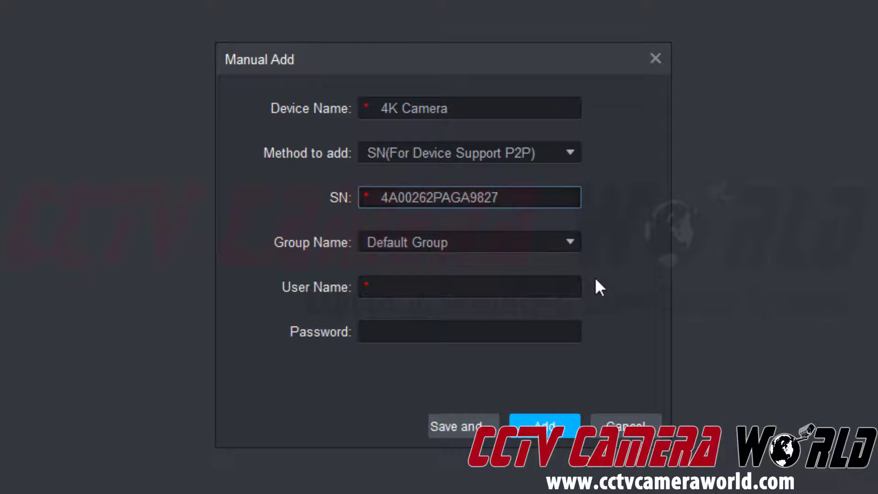
Enter user name admin and the camera password, then add the device.
{"action": "key", "text": "Tab"}
{"action": "type", "text": "admin"}
{"action": "key", "text": "Tab"}
{"action": "type", "text": "••••••••"}
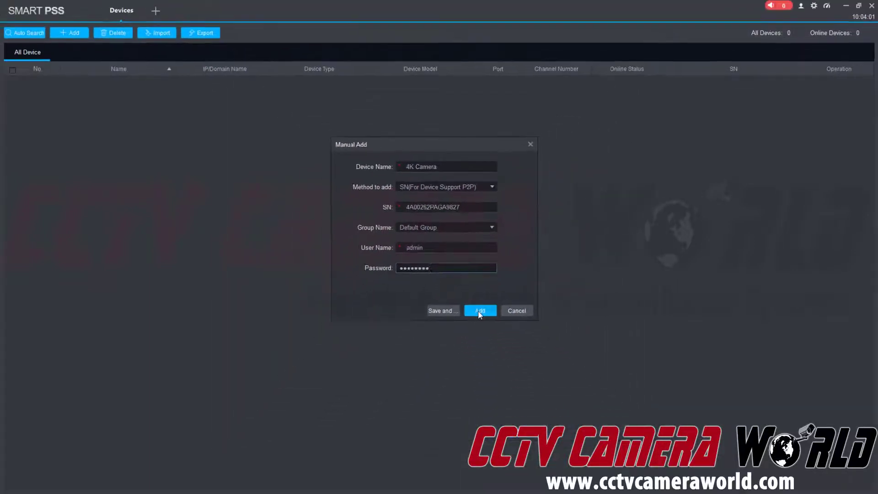
{"action": "left_click", "coordinate": [479, 312]}
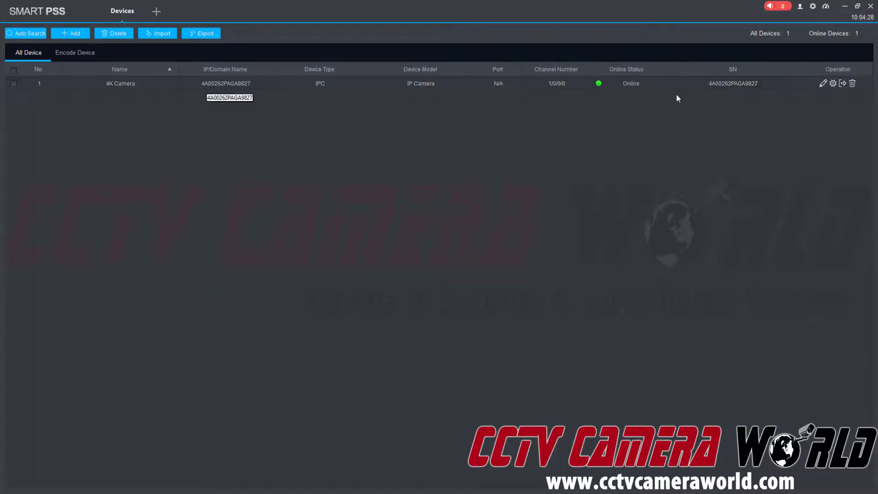
Copy the serial number from the Notepad note behind SmartPSS, then return to SmartPSS.
{"action": "left_click", "coordinate": [846, 7]}
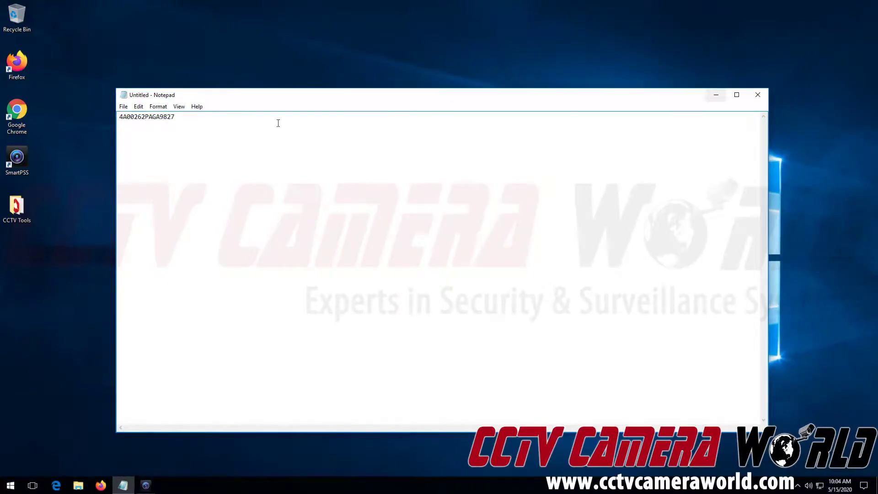
{"action": "left_click", "coordinate": [163, 121]}
{"action": "double_click", "coordinate": [151, 117]}
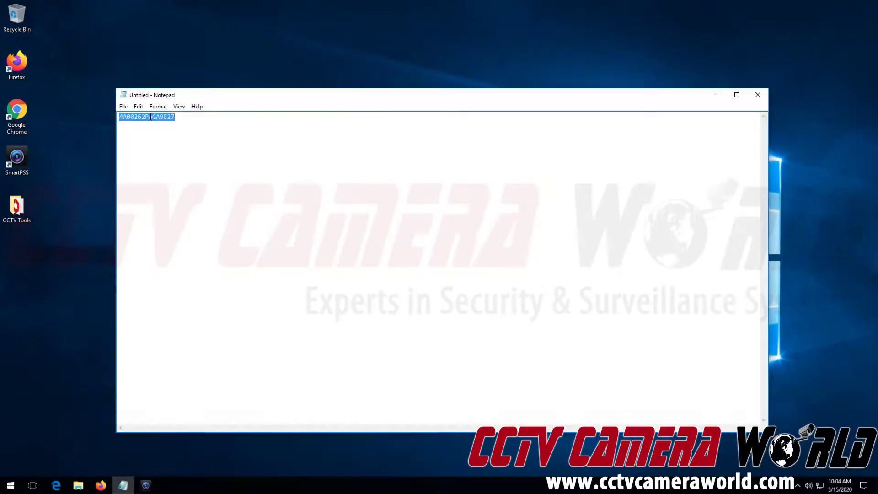
{"action": "right_click", "coordinate": [150, 117]}
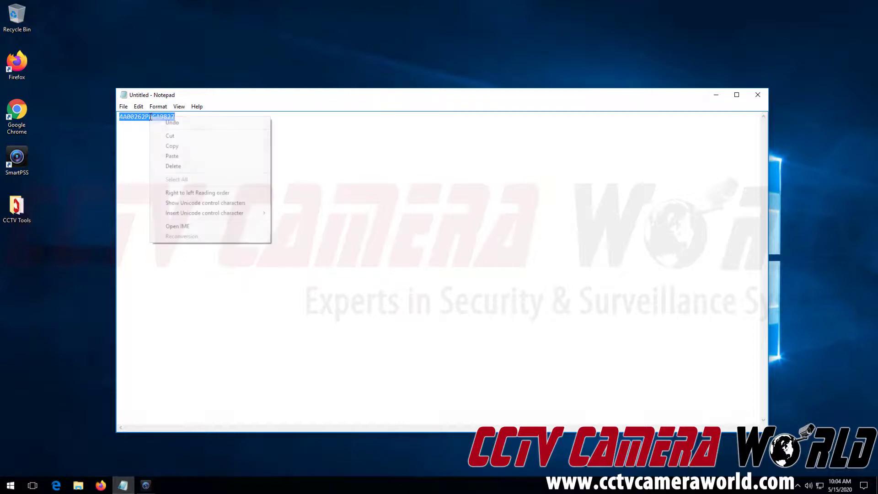
{"action": "left_click", "coordinate": [160, 146]}
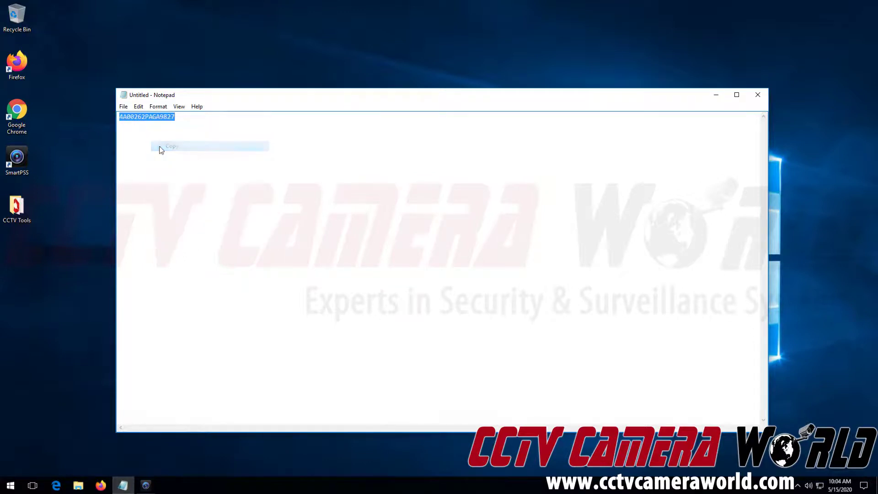
{"action": "left_click", "coordinate": [146, 486]}
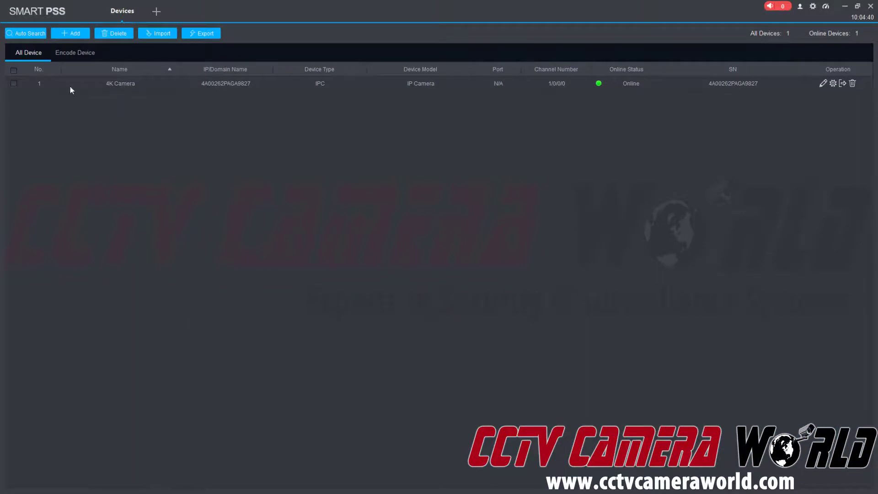
{"action": "left_click", "coordinate": [74, 34]}
{"action": "left_click", "coordinate": [421, 187]}
{"action": "left_click", "coordinate": [422, 207]}
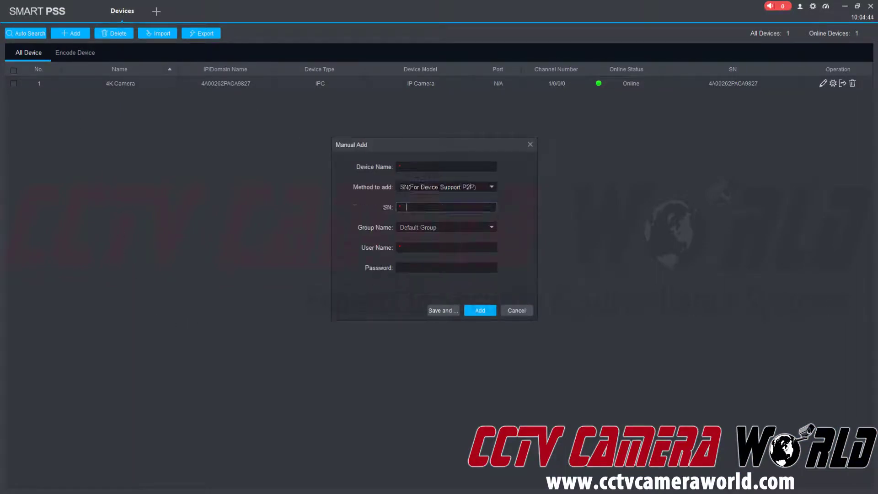
{"action": "right_click", "coordinate": [422, 207]}
{"action": "left_click", "coordinate": [446, 258]}
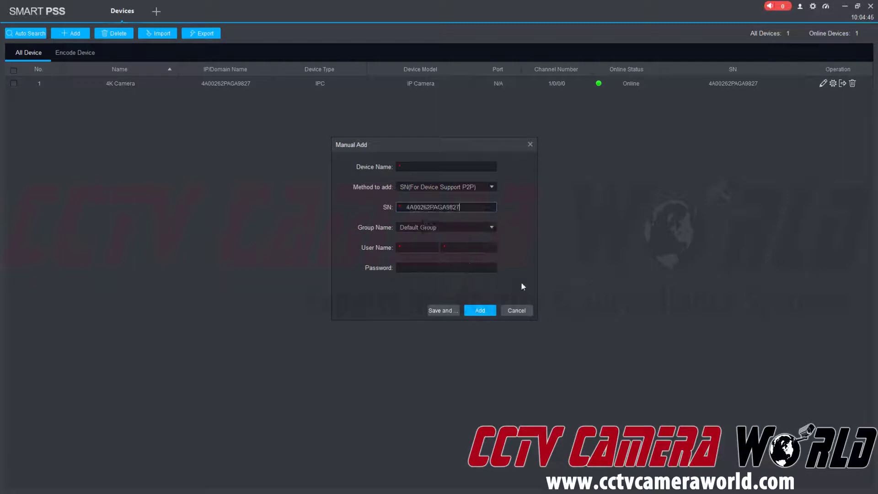
{"action": "left_click", "coordinate": [520, 312]}
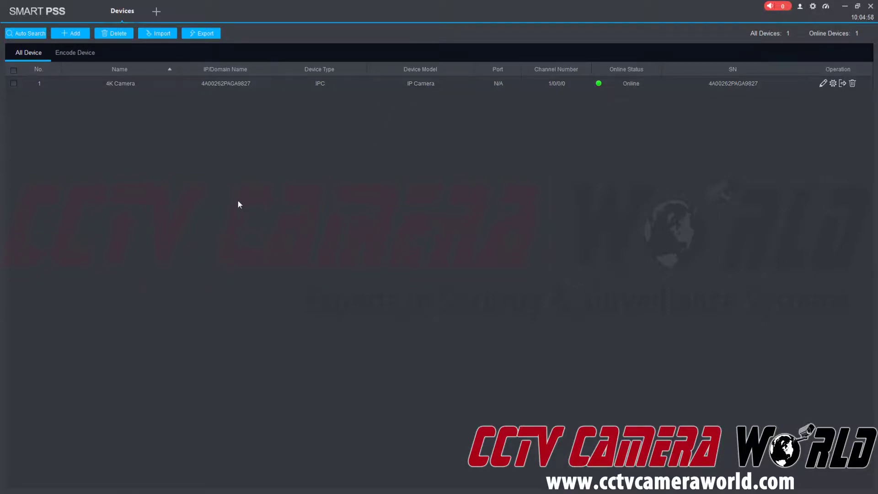
Replace the Devices page with Live View and stream 4K Camera in pane 1 at 3840*2160.
{"action": "left_click", "coordinate": [157, 11]}
{"action": "mouse_move", "coordinate": [188, 5]}
{"action": "left_click", "coordinate": [188, 5]}
{"action": "left_click", "coordinate": [187, 2]}
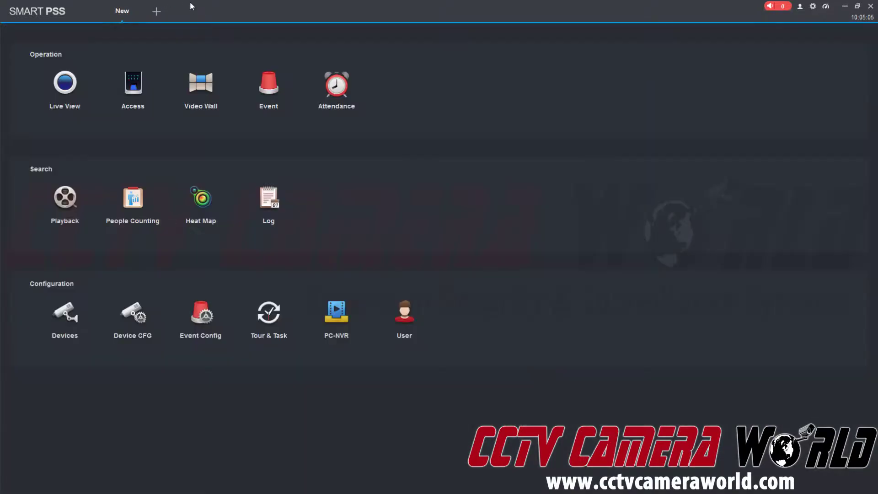
{"action": "left_click", "coordinate": [60, 88]}
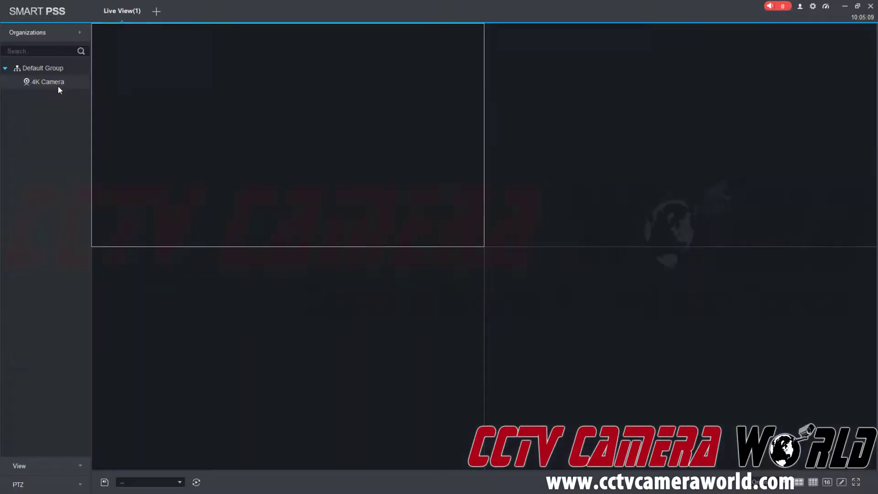
{"action": "left_click_drag", "start_coordinate": [49, 85], "coordinate": [222, 100]}
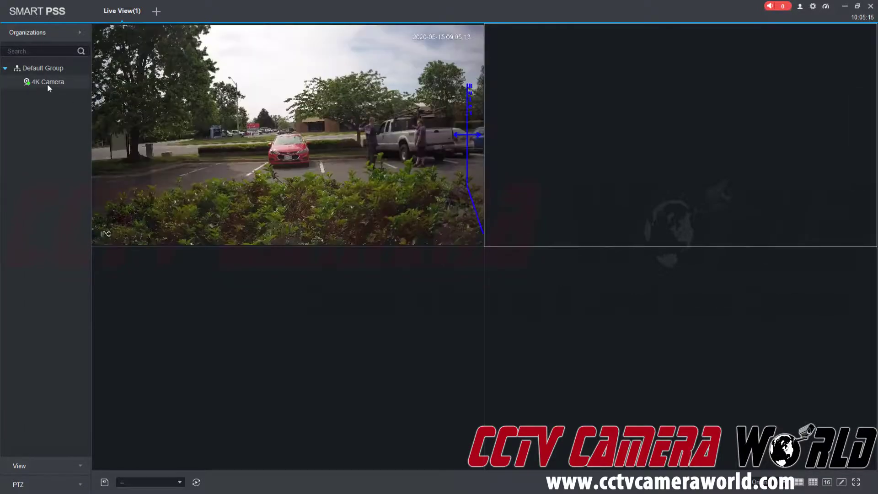
{"action": "double_click", "coordinate": [47, 84]}
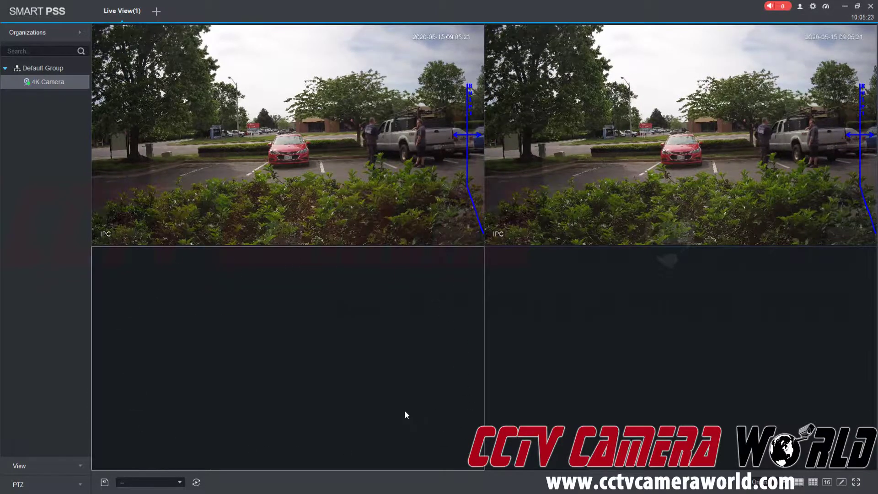
{"action": "left_click", "coordinate": [614, 341]}
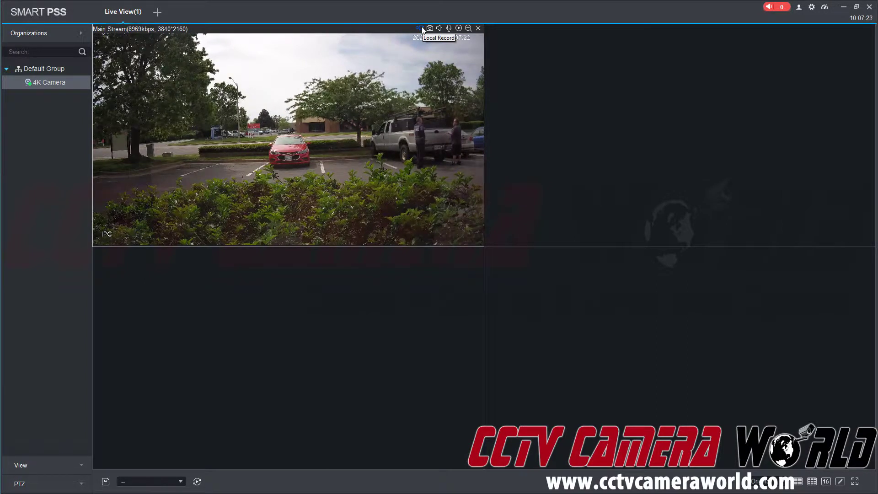
Start and stop Local Record on the 4K Camera pane to save a .dav clip.
{"action": "left_click", "coordinate": [421, 29]}
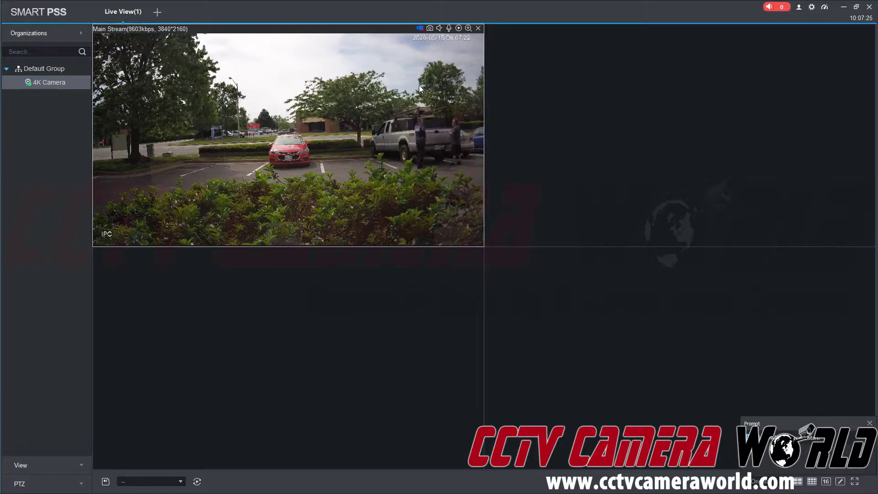
{"action": "left_click", "coordinate": [421, 29]}
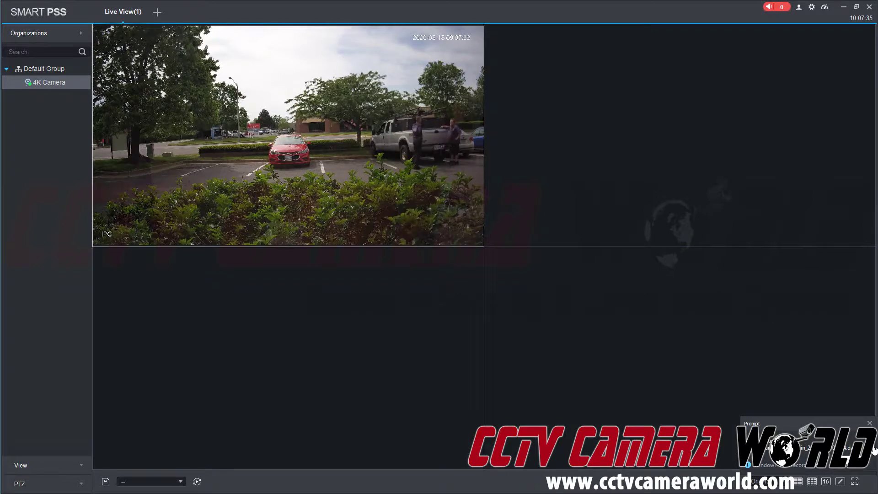
Open the 4K Camera_IPC_20200515@1 record folder and select the .dav clip and image.
{"action": "left_click", "coordinate": [873, 450]}
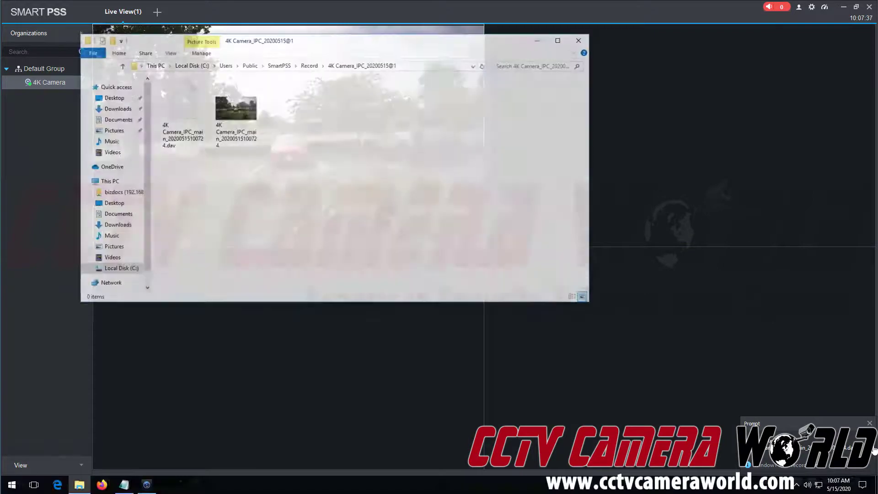
{"action": "left_click", "coordinate": [197, 117]}
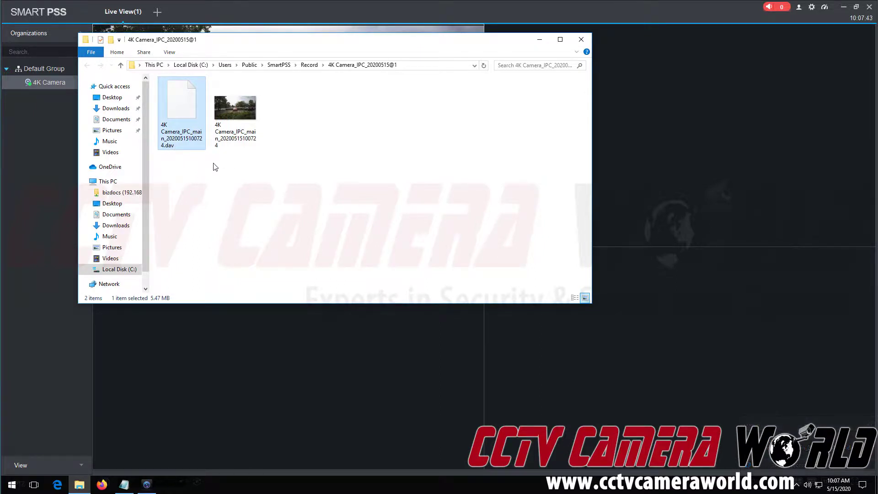
{"action": "left_click", "coordinate": [241, 123]}
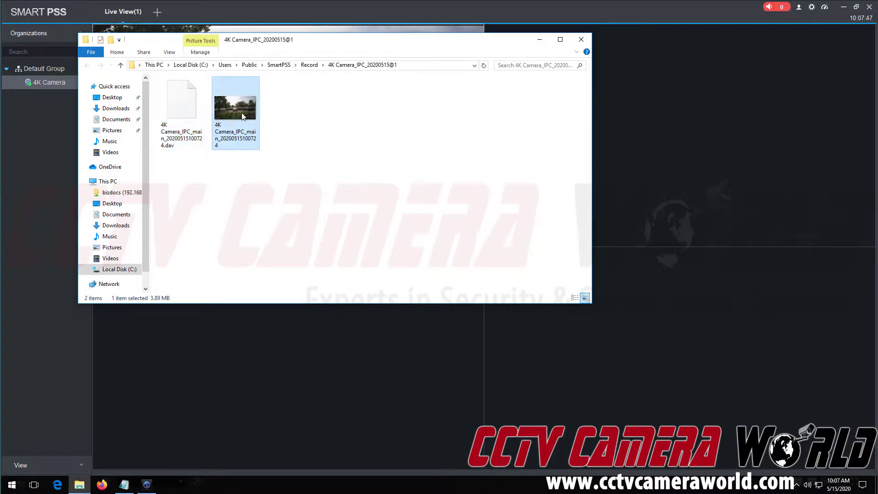